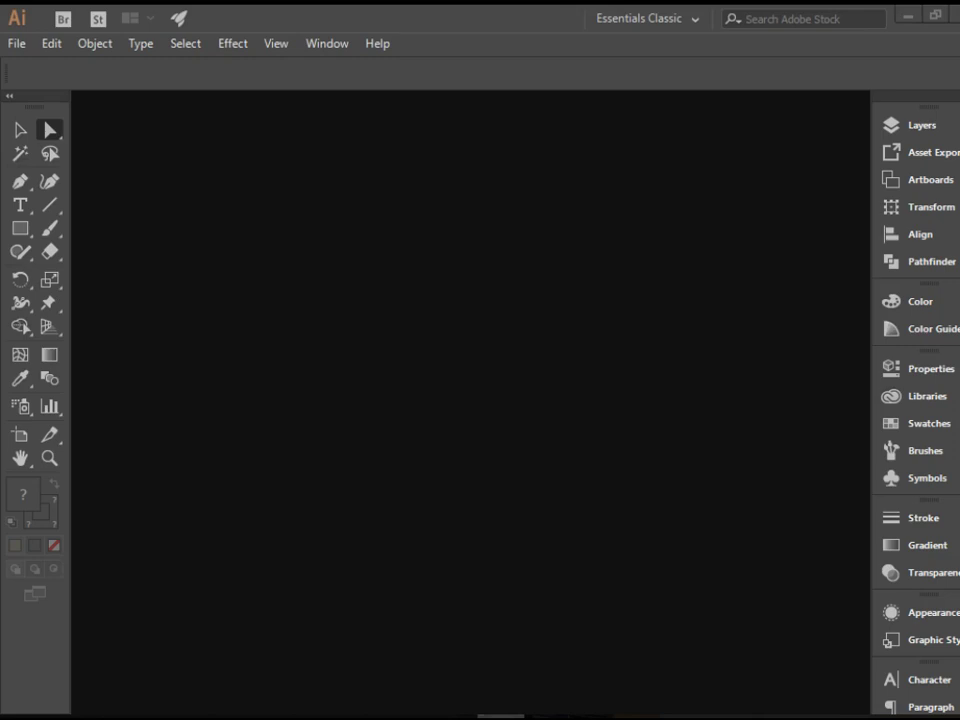
Step: Create a new document from the Letter preset in landscape orientation, 11 x 8.5 in
left_click(18, 44)
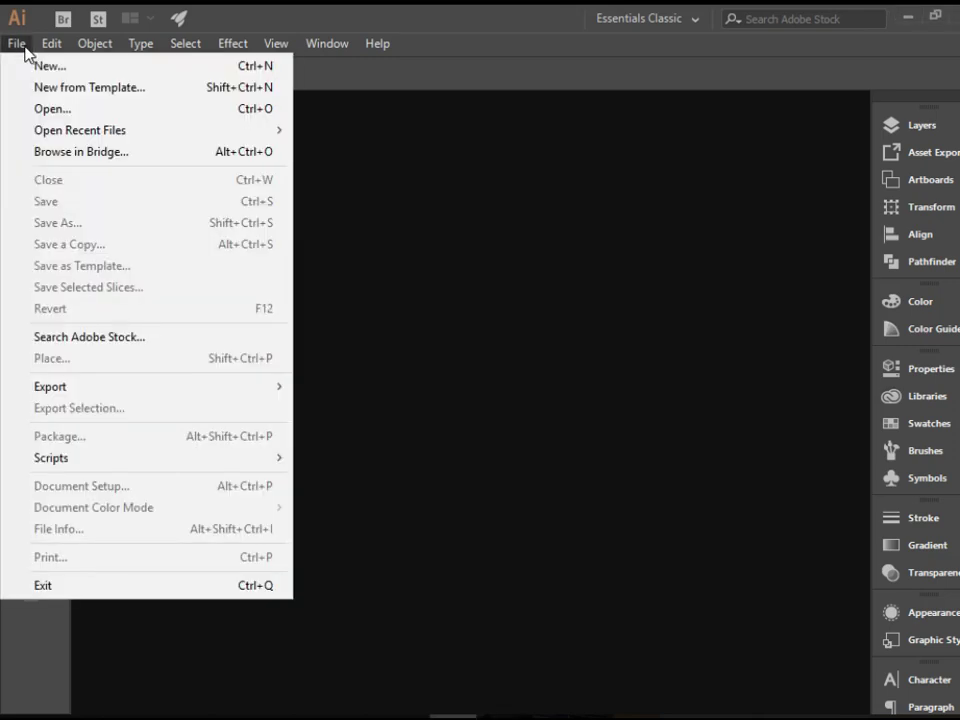
left_click(40, 65)
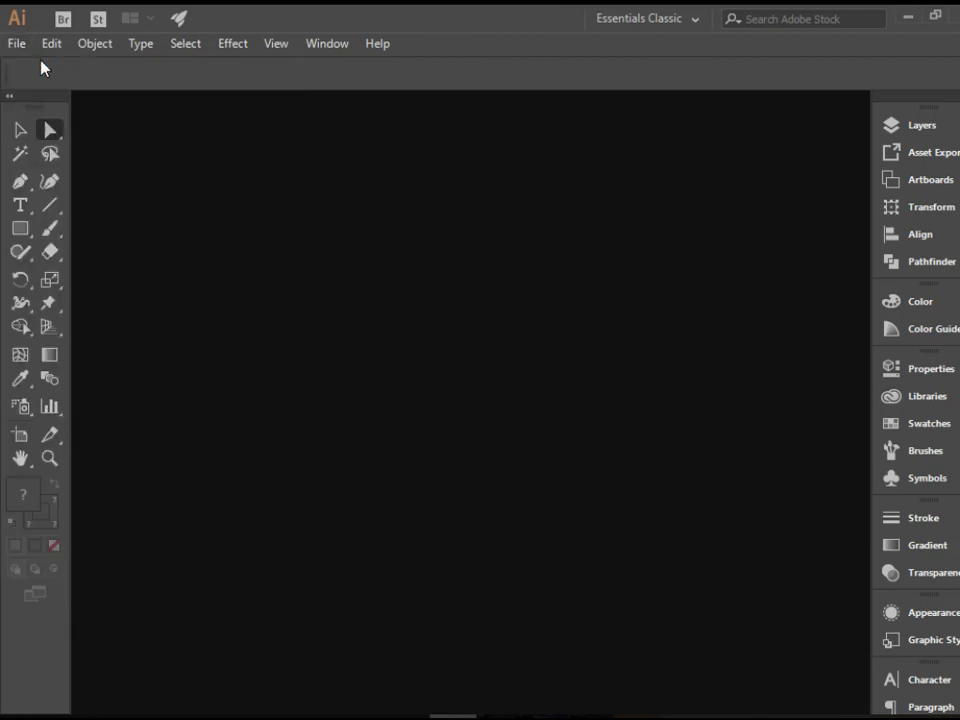
left_click(185, 345)
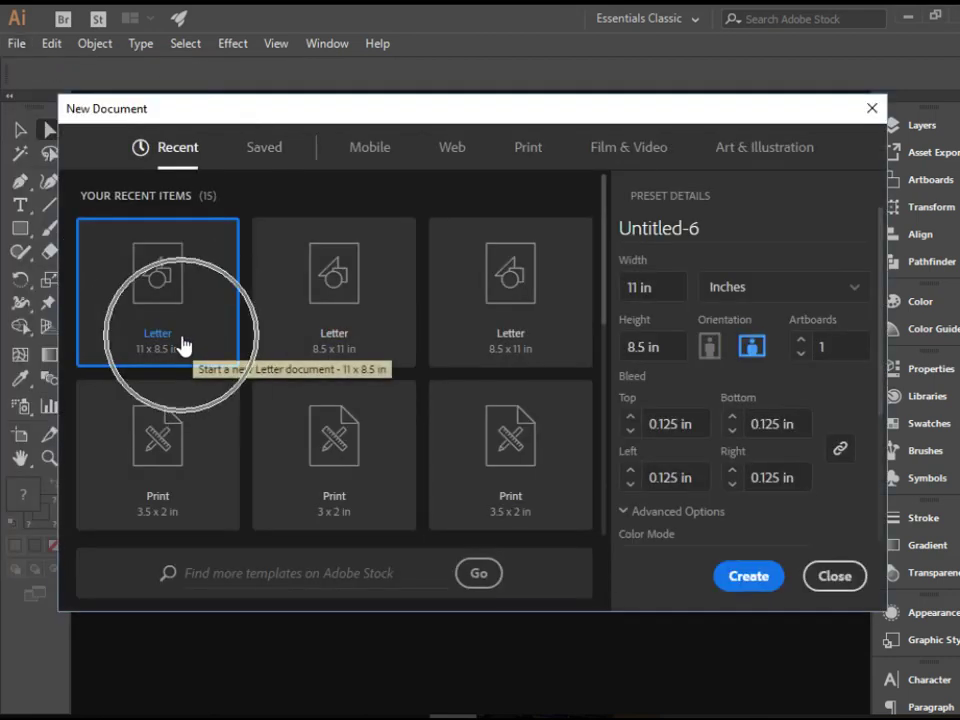
left_click(751, 348)
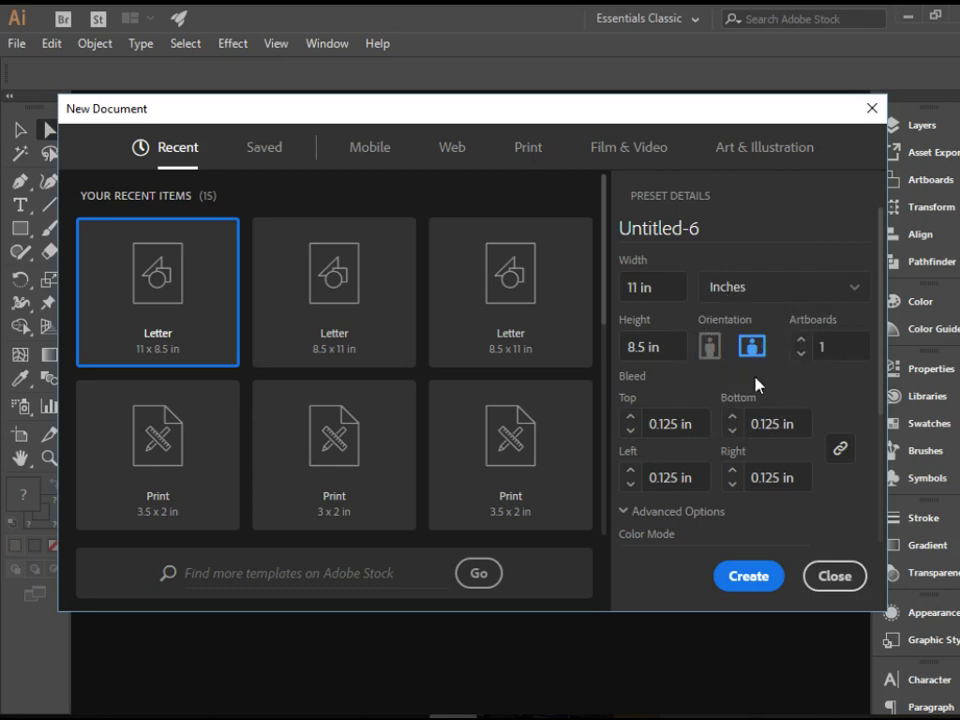
left_click(741, 581)
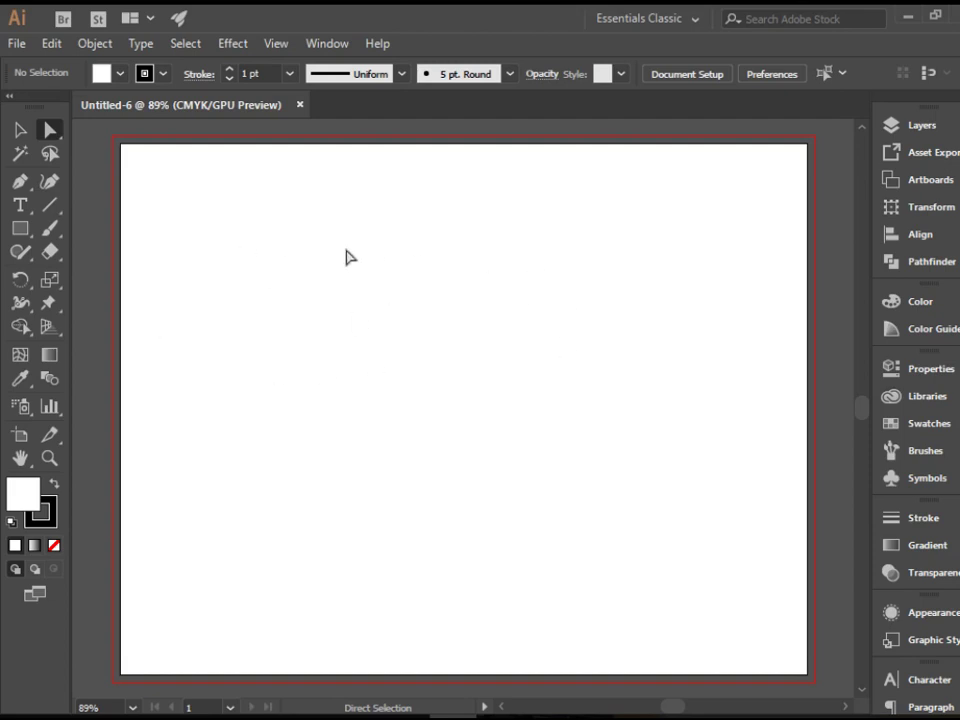
Step: Draw a small rectangle left of the artboard's centre with the Rectangle Tool
left_click(20, 232)
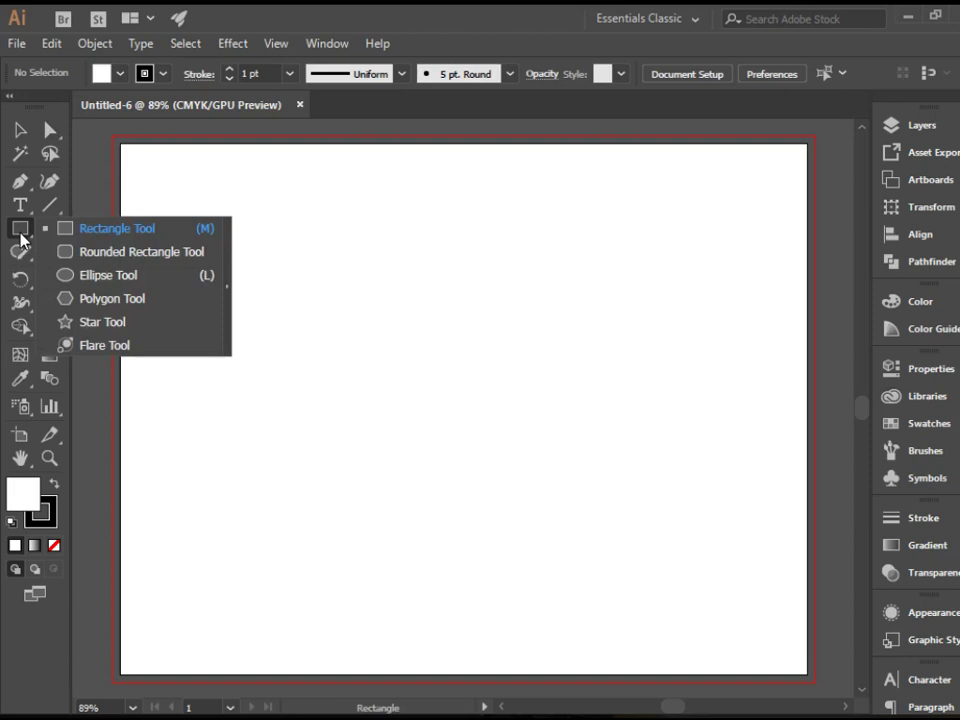
left_click(100, 229)
mouse_move(281, 307)
left_mouse_down()
mouse_move(346, 313)
mouse_move(480, 364)
left_mouse_up()
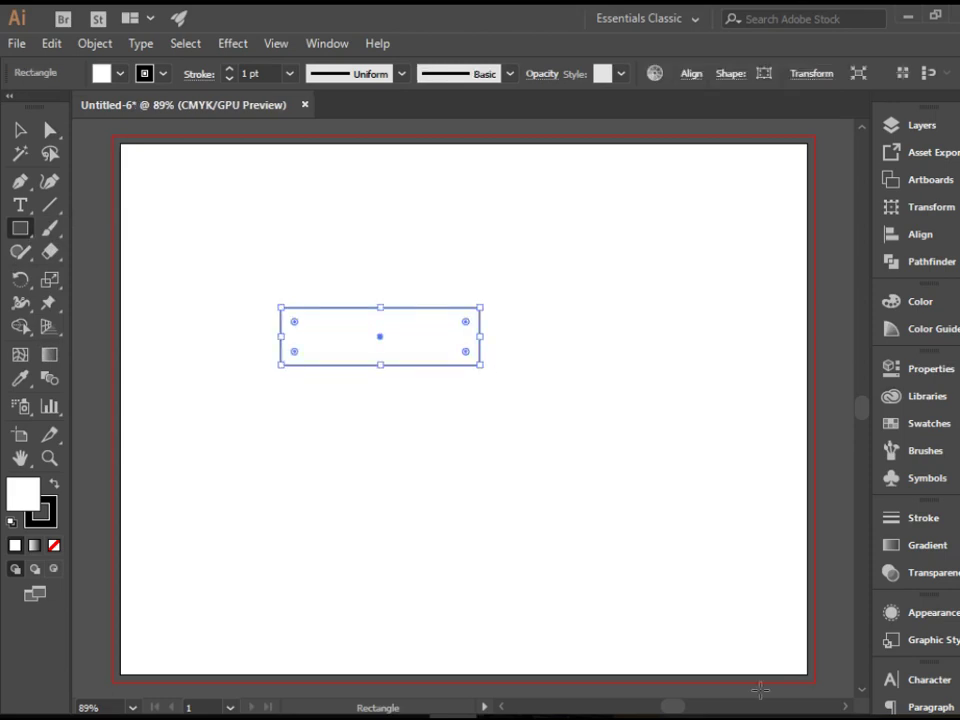
Step: Give the rectangle a cyan-blue fill and set its stroke to None
left_click(118, 76)
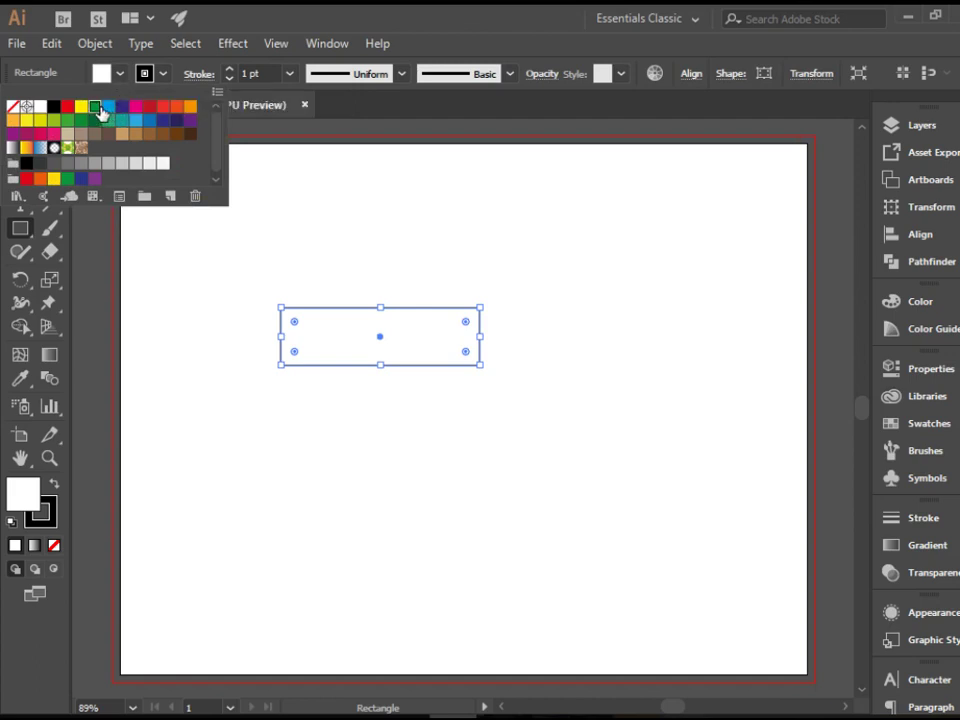
left_click(95, 107)
left_click(108, 107)
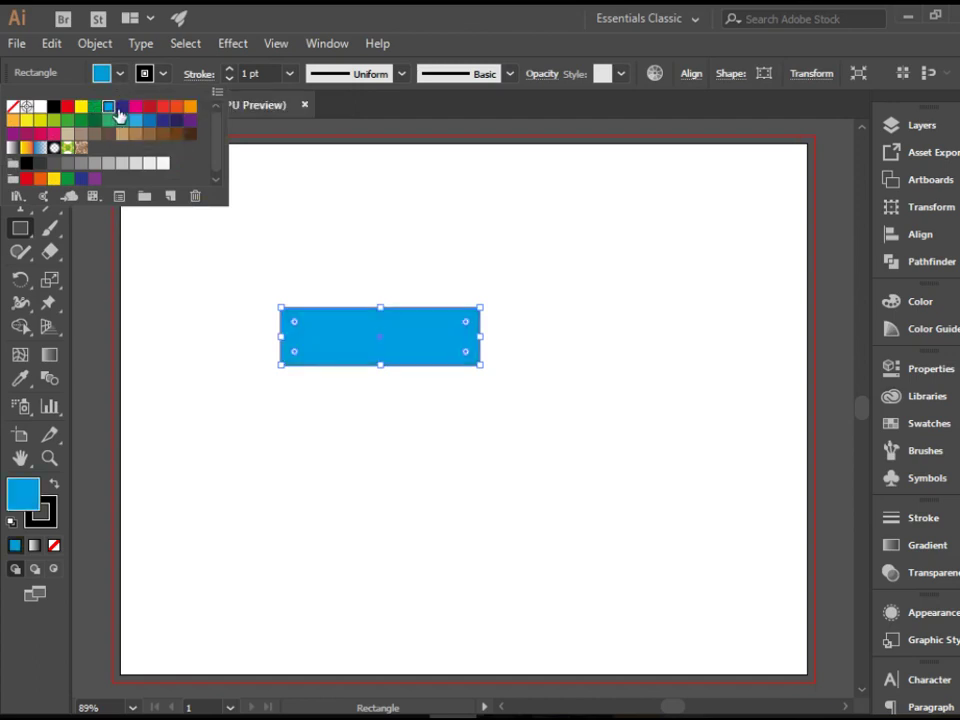
left_click(159, 80)
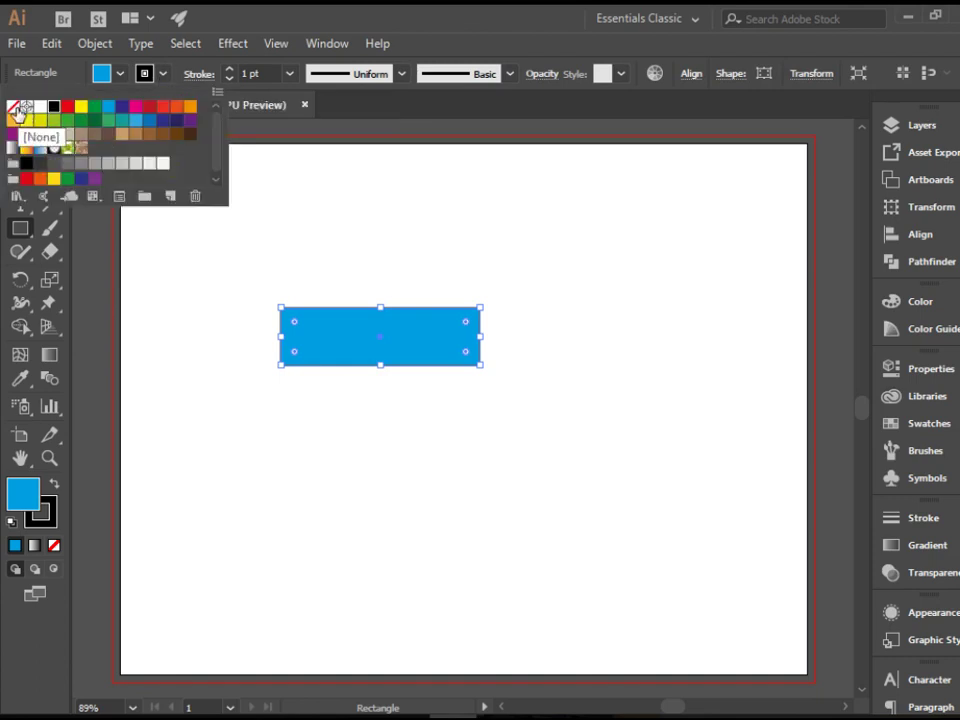
left_click(13, 107)
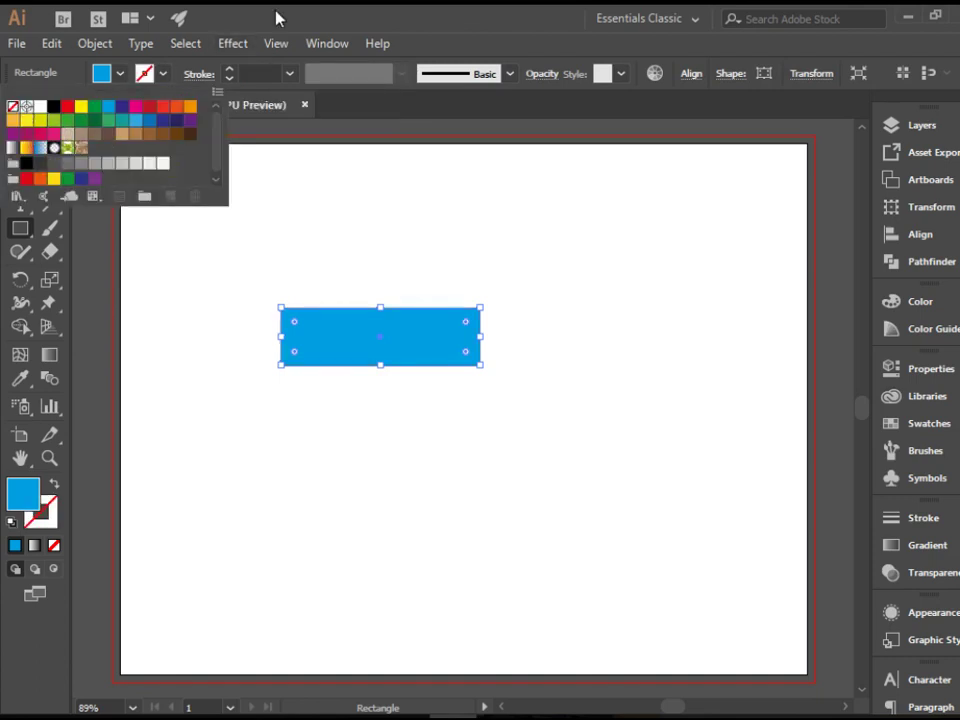
Step: Draw ellipses over the rectangle's left end, right end and a taller one at top middle, then deselect
left_click(28, 229)
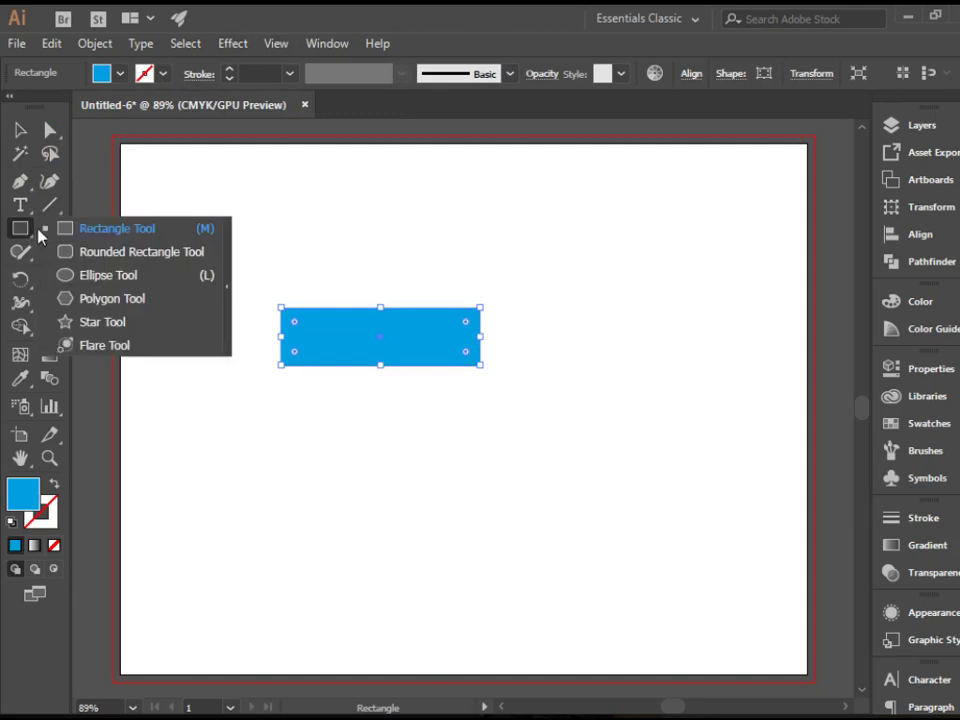
left_click(100, 280)
left_click_drag(204, 249, 340, 365)
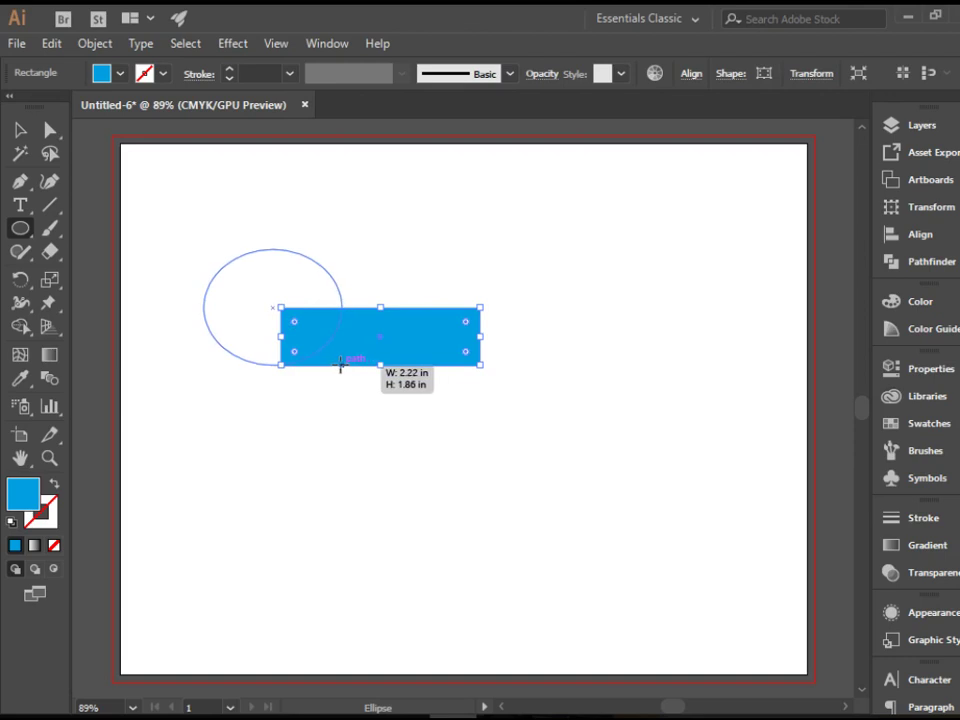
left_click_drag(340, 365, 342, 365)
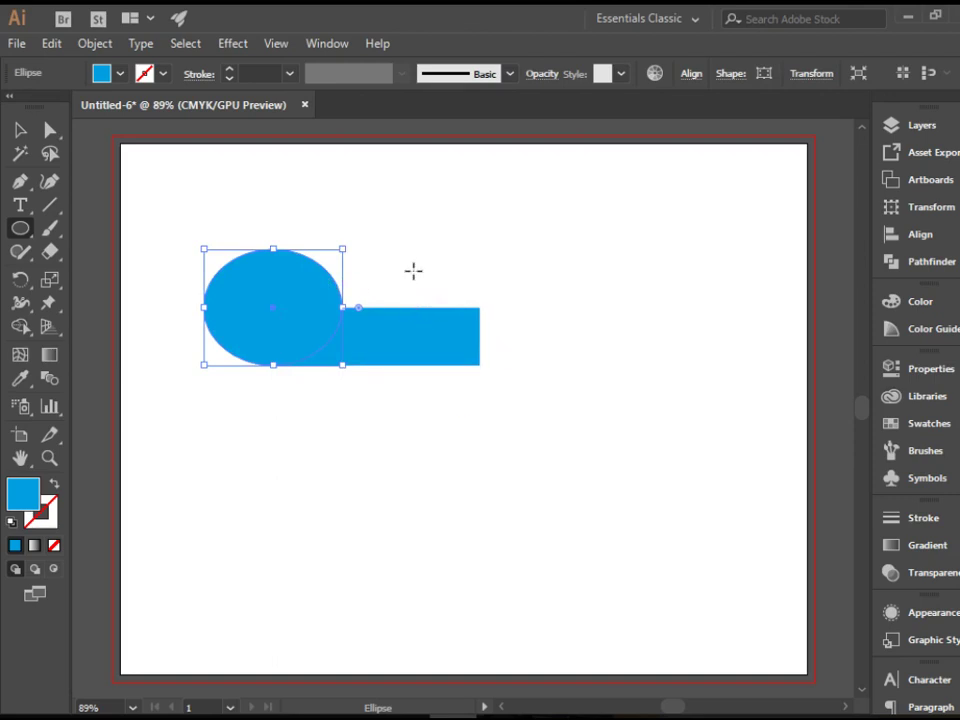
left_click_drag(414, 270, 529, 365)
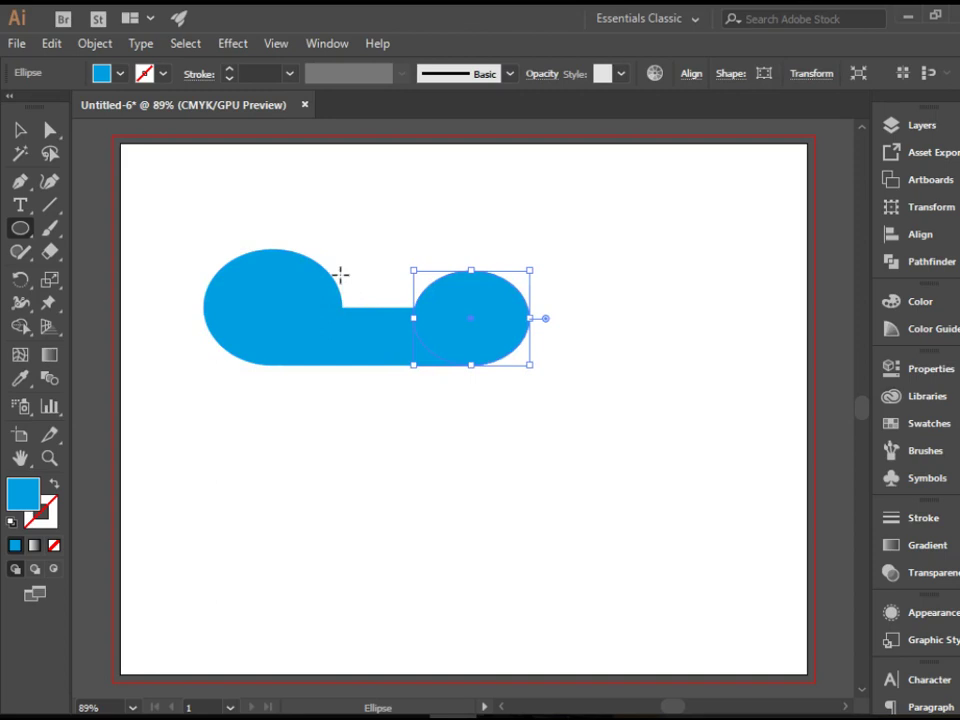
left_click_drag(315, 242, 433, 353)
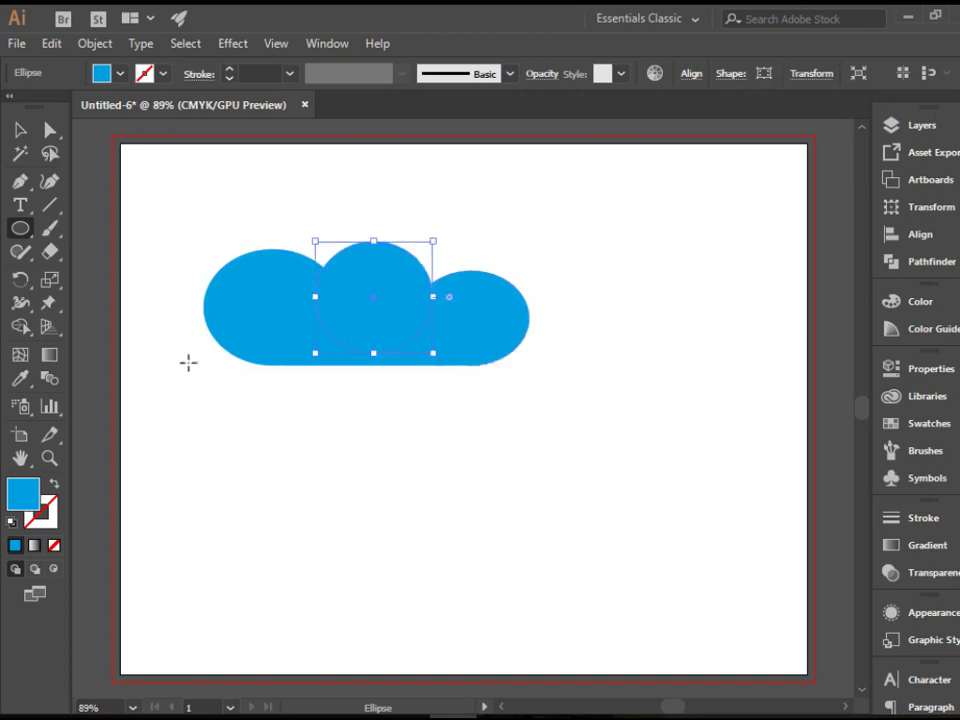
left_click(20, 130)
left_click(422, 426)
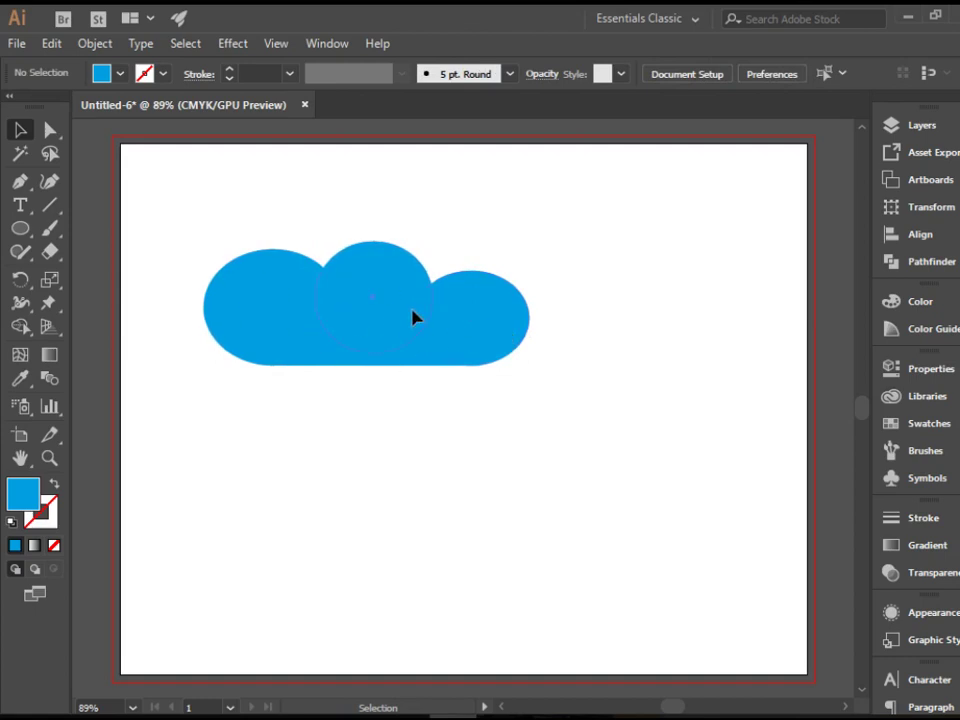
Step: Raise the middle circle, and shrink the right circle while nudging it slightly right
mouse_move(414, 319)
left_mouse_down()
mouse_move(579, 457)
mouse_move(371, 301)
left_mouse_up()
left_click(418, 401)
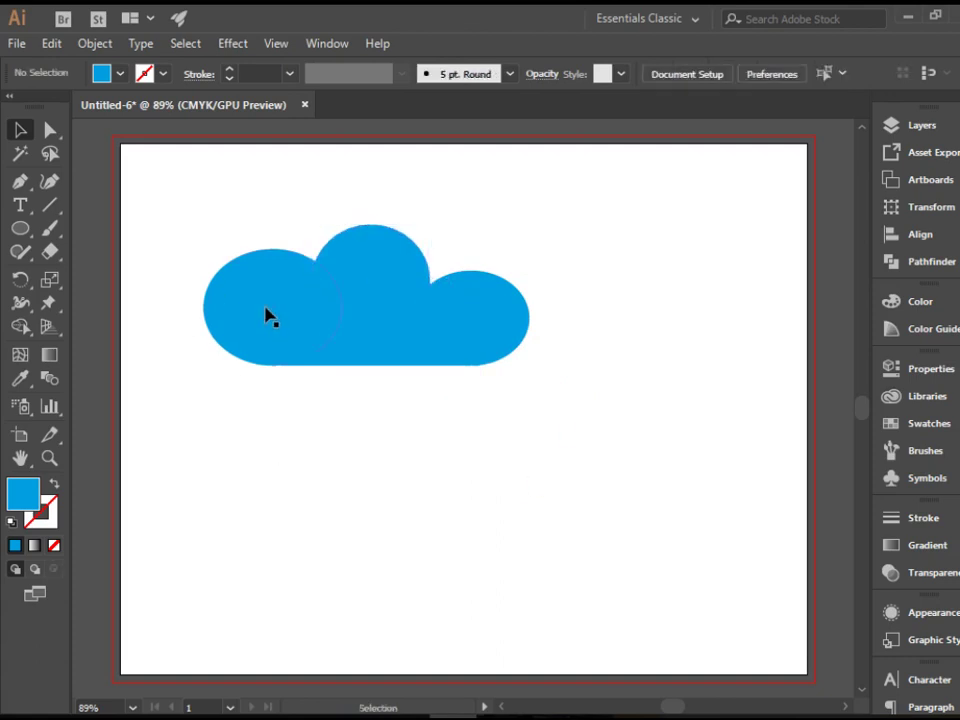
left_click(500, 329)
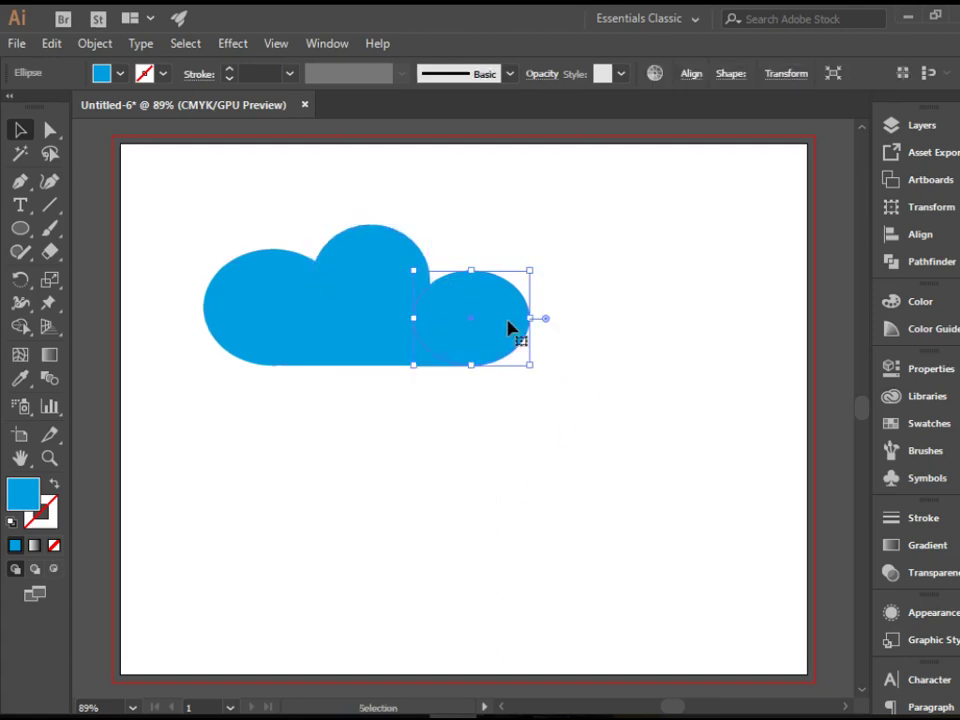
left_click_drag(529, 270, 507, 279)
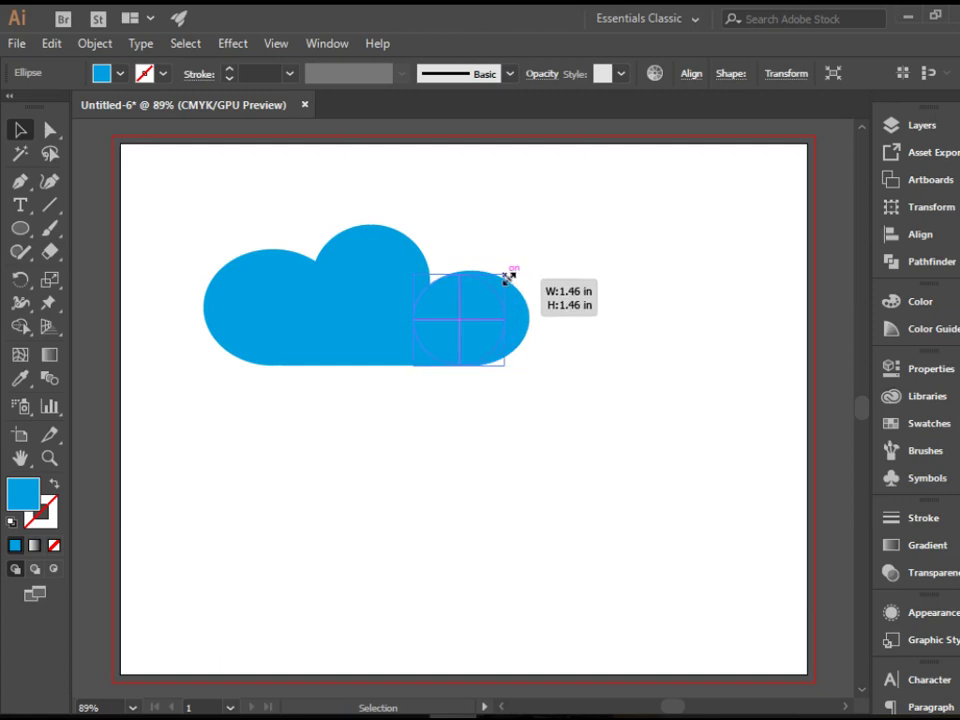
left_click_drag(490, 339, 501, 336)
left_click(611, 343)
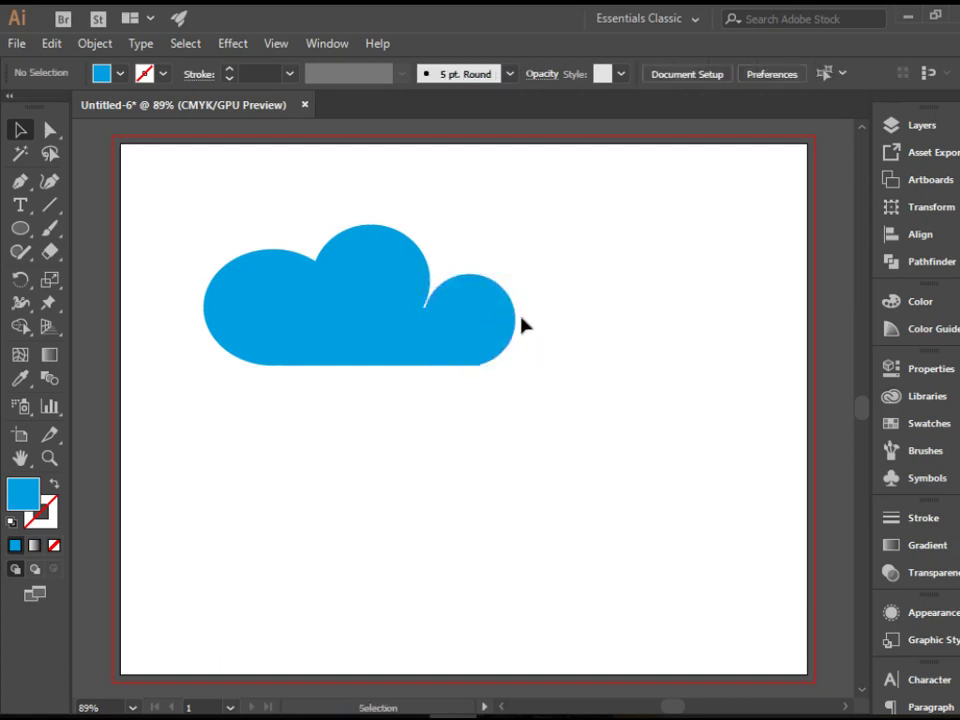
left_click(490, 326)
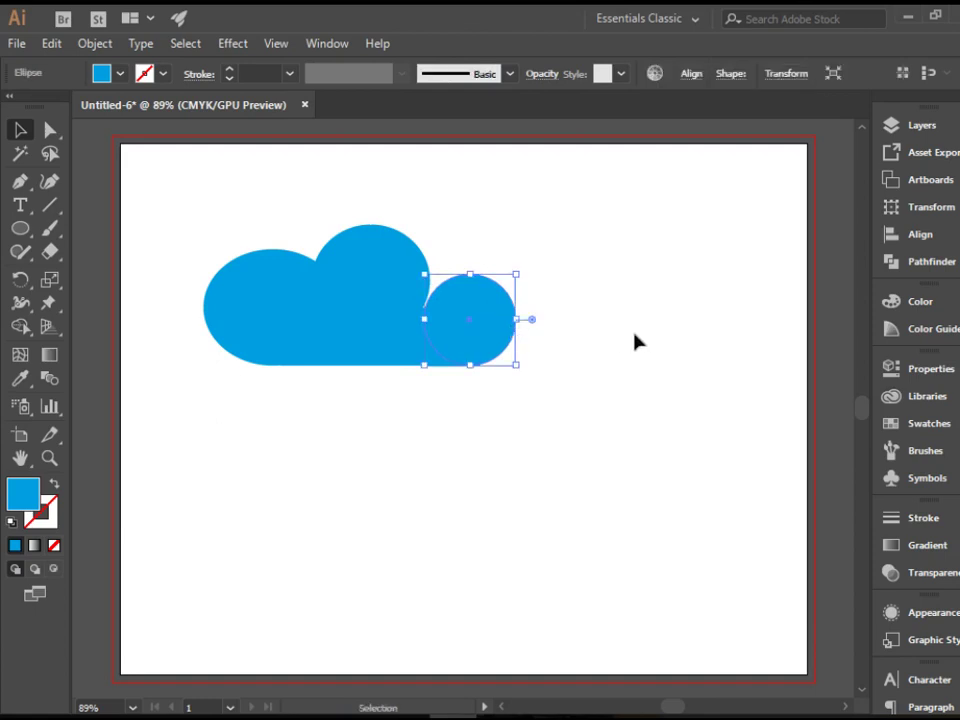
left_click(664, 321)
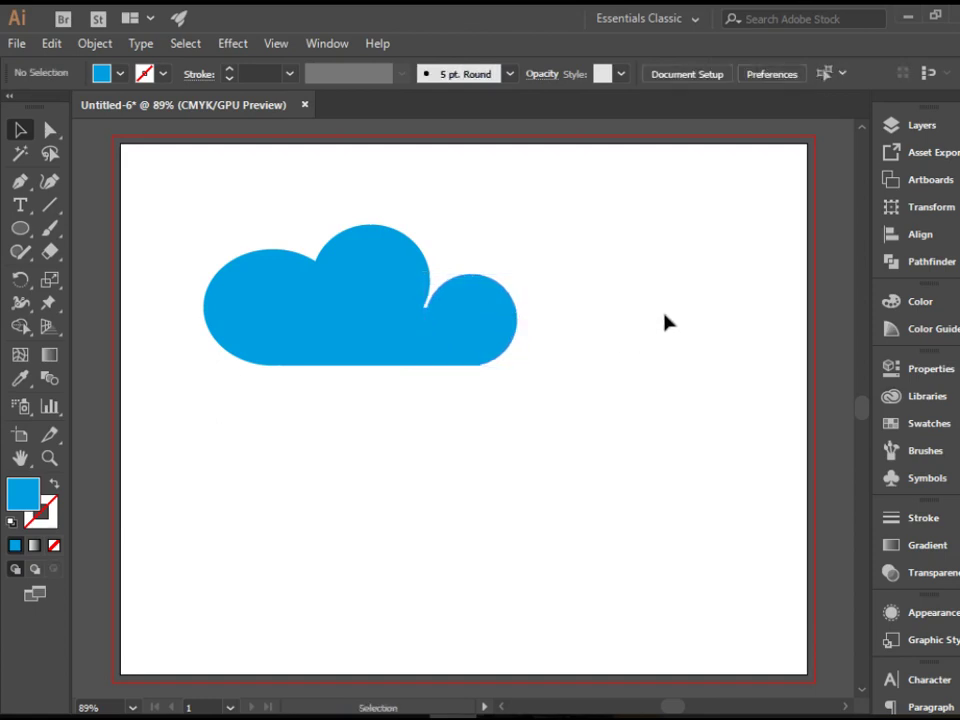
Step: Widen the top circle to the right so it overlaps the right circle
left_click(397, 287)
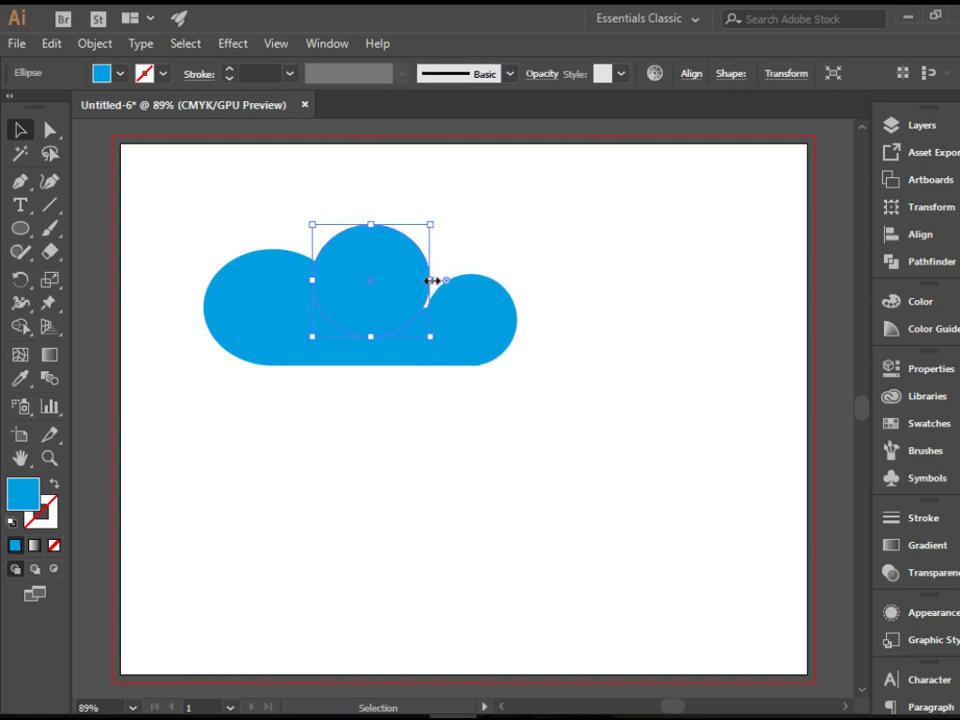
left_click_drag(432, 281, 447, 281)
left_click(570, 277)
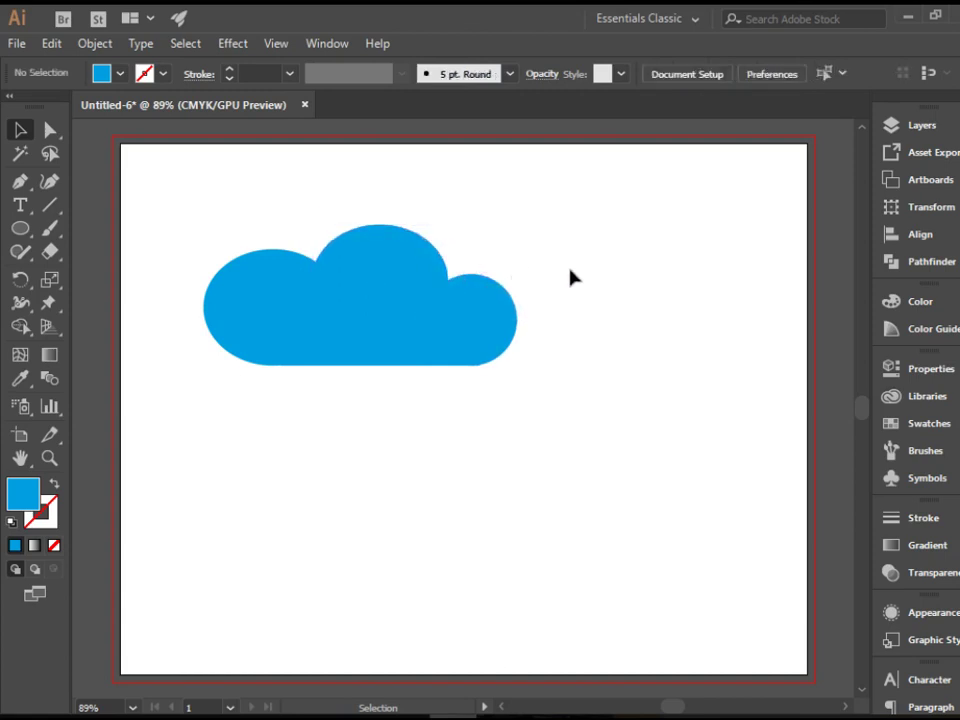
left_click(428, 272)
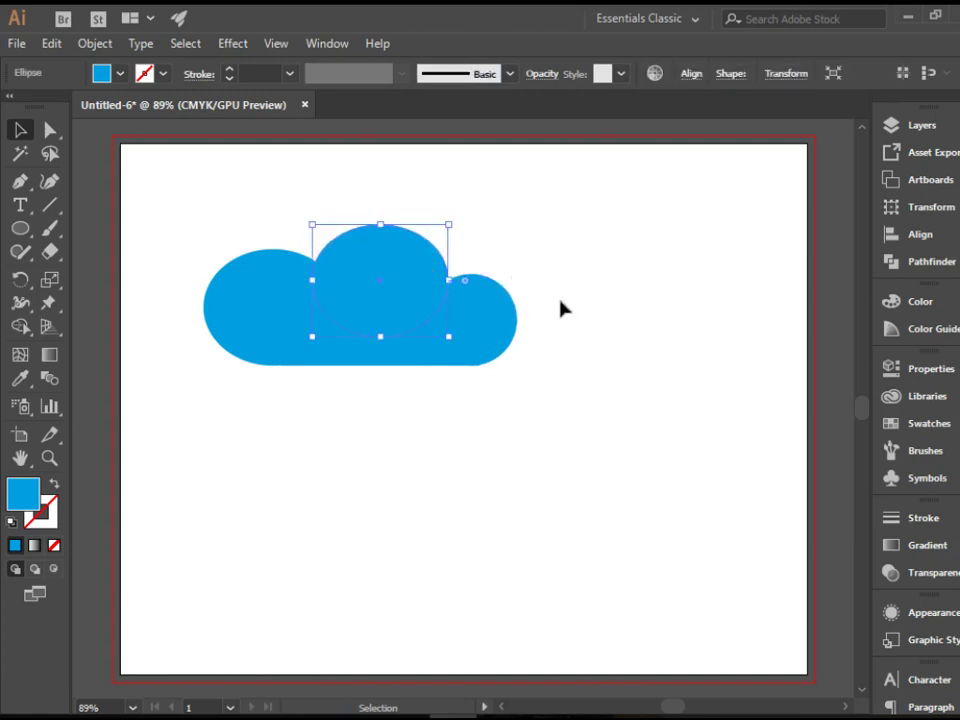
left_click(600, 307)
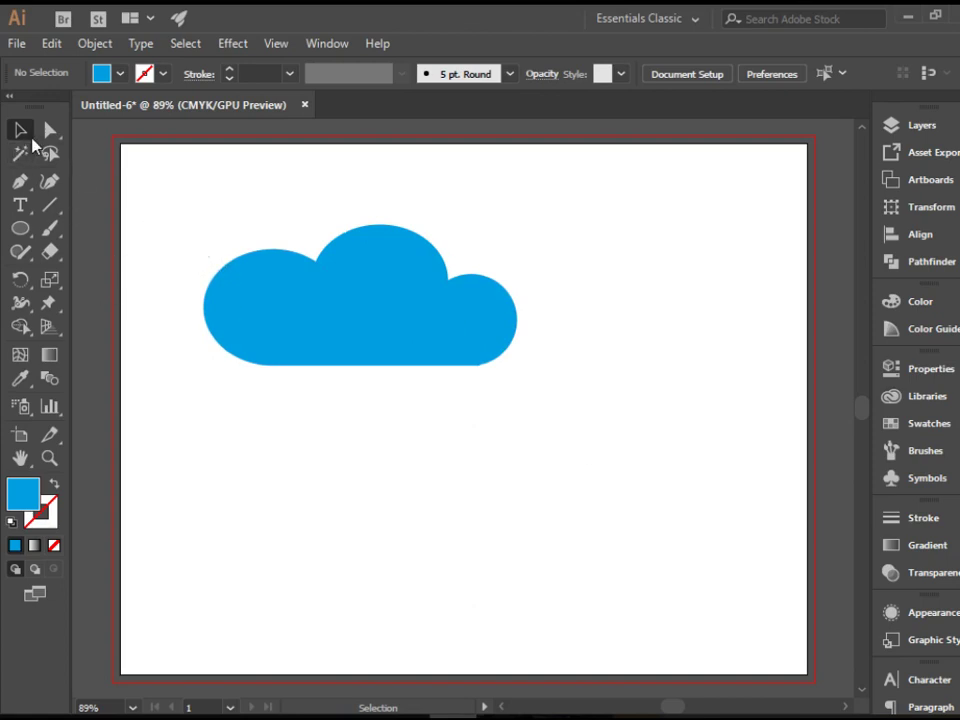
Step: Select the rectangle and three ellipses and sweep Shape Builder across them to unite them
left_click_drag(180, 178, 553, 407)
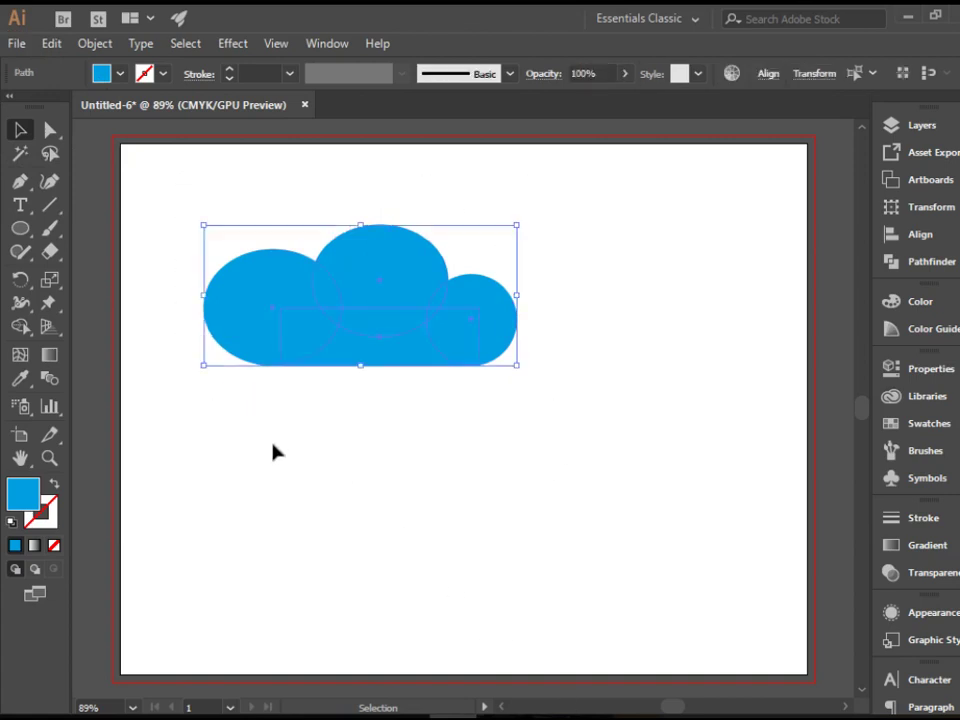
left_click(22, 333)
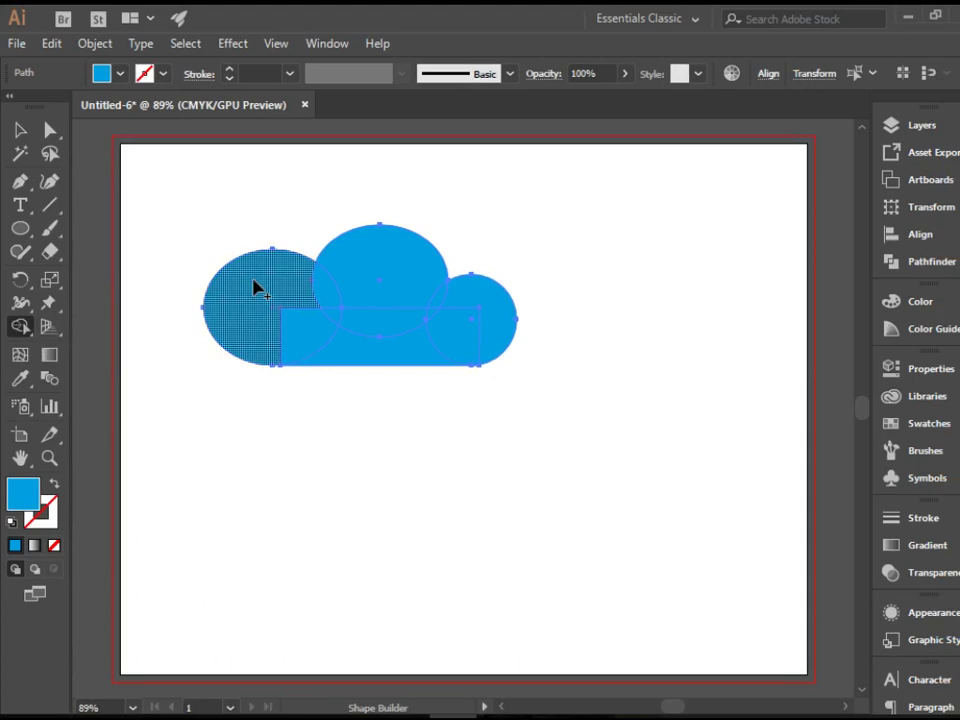
key("ctrl+1")
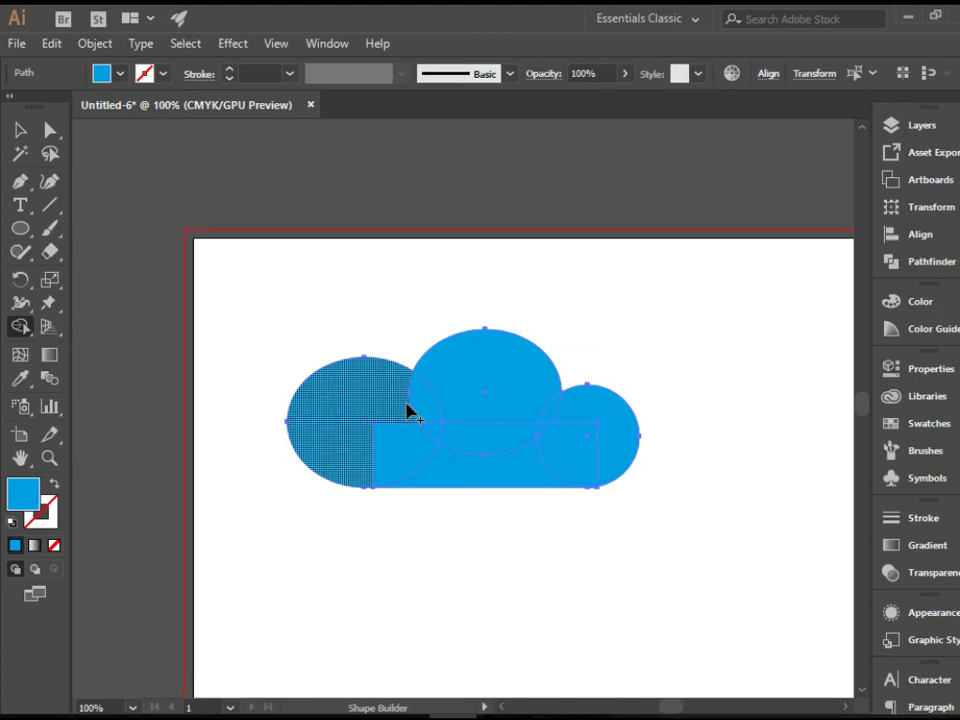
key("ctrl+plus")
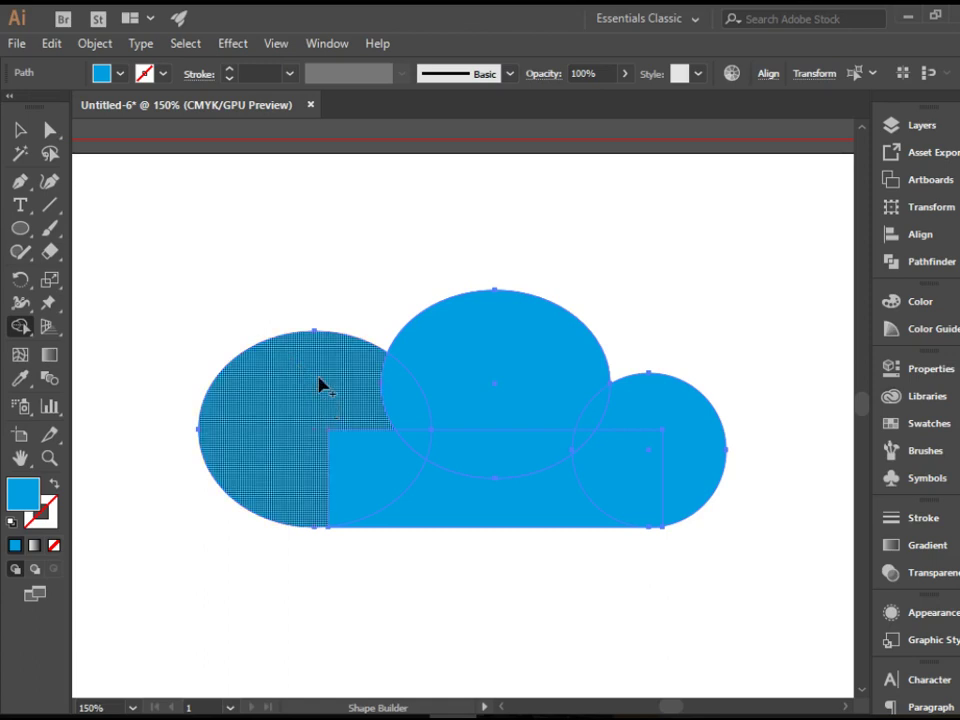
mouse_move(290, 380)
left_mouse_down()
mouse_move(372, 476)
mouse_move(390, 480)
left_mouse_up()
key("ctrl+z")
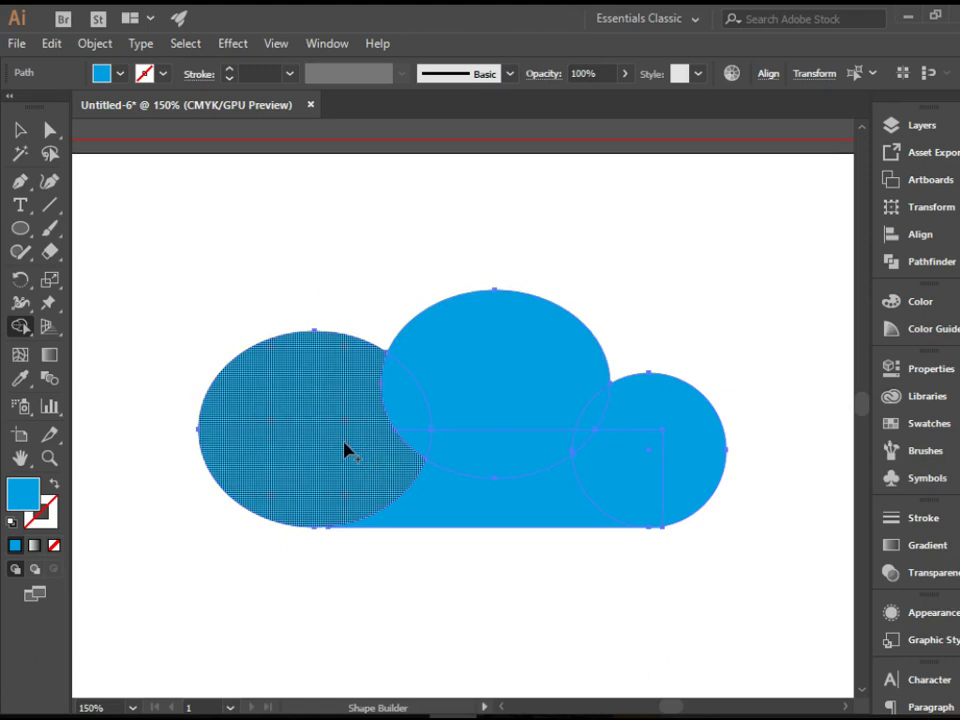
mouse_move(345, 445)
left_mouse_down()
mouse_move(418, 497)
mouse_move(455, 506)
mouse_move(583, 506)
mouse_move(686, 471)
mouse_move(570, 418)
mouse_move(461, 396)
mouse_move(369, 394)
mouse_move(345, 446)
mouse_move(600, 451)
left_mouse_up()
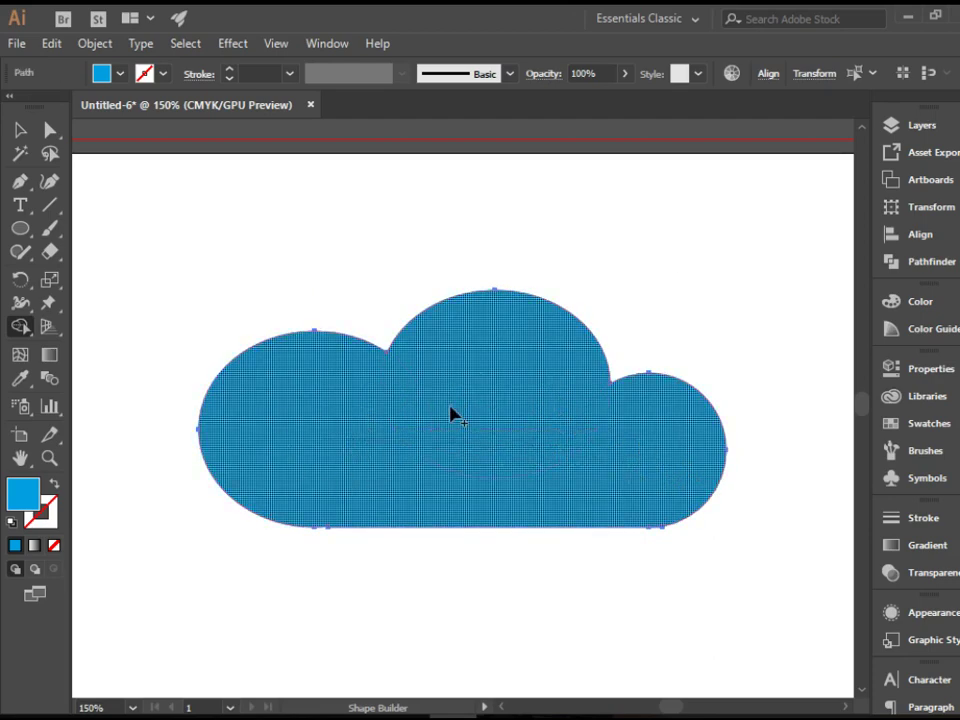
Step: Move the merged cloud higher on the artboard
left_click(21, 132)
left_click(392, 206)
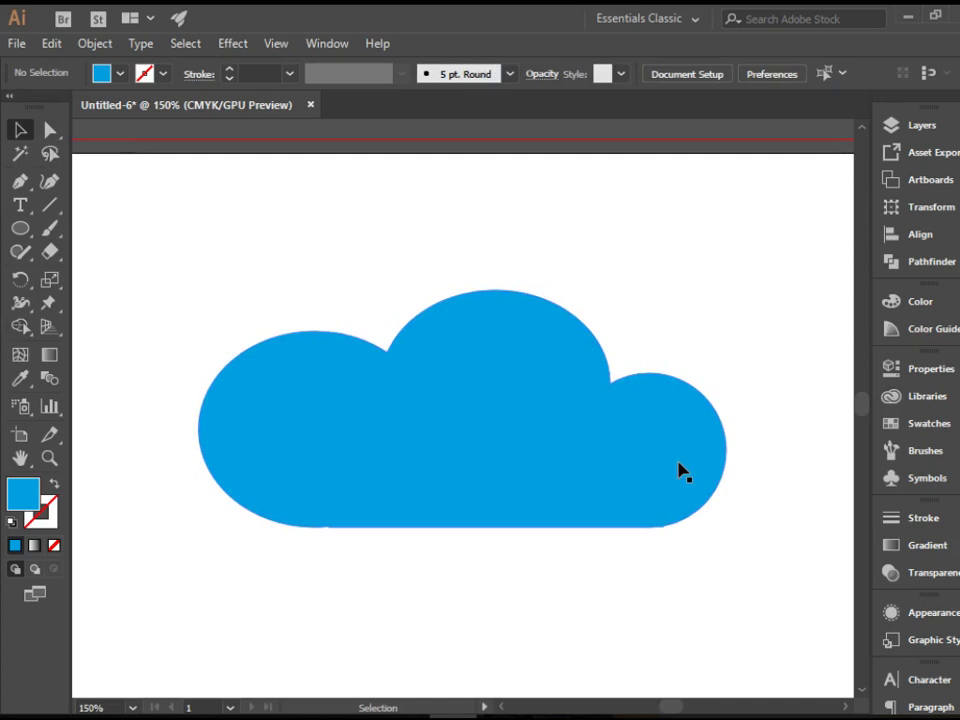
key("ctrl+minus")
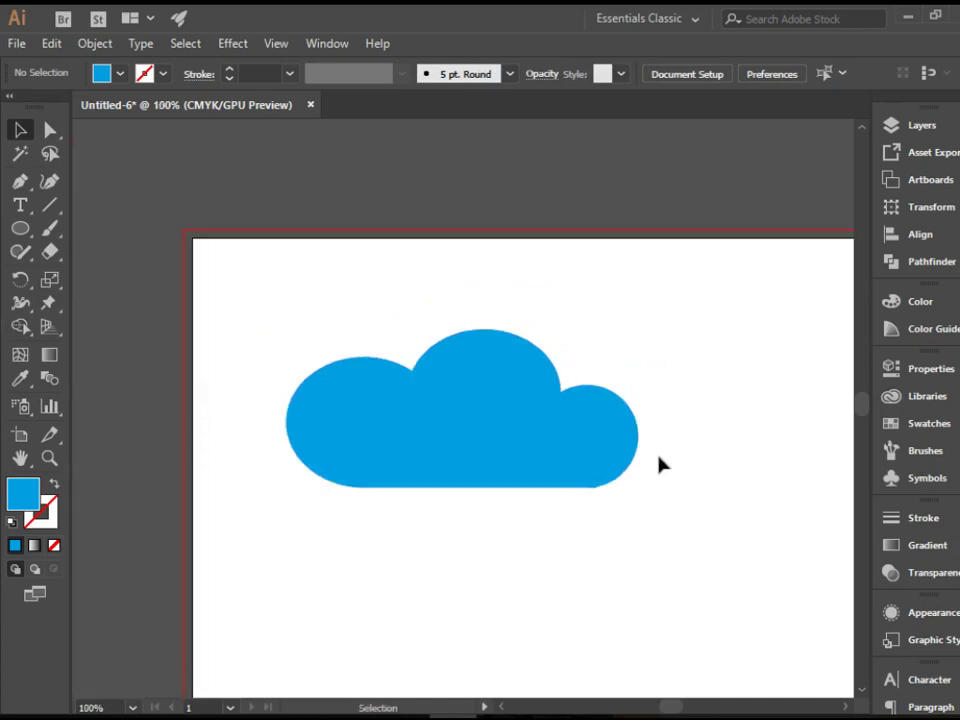
mouse_move(615, 447)
left_mouse_down()
mouse_move(736, 528)
mouse_move(621, 441)
mouse_move(593, 440)
mouse_move(599, 465)
mouse_move(590, 373)
left_mouse_up()
Step: Zoom in on the stray blue sliver below the cloud, select it and delete it
key("z")
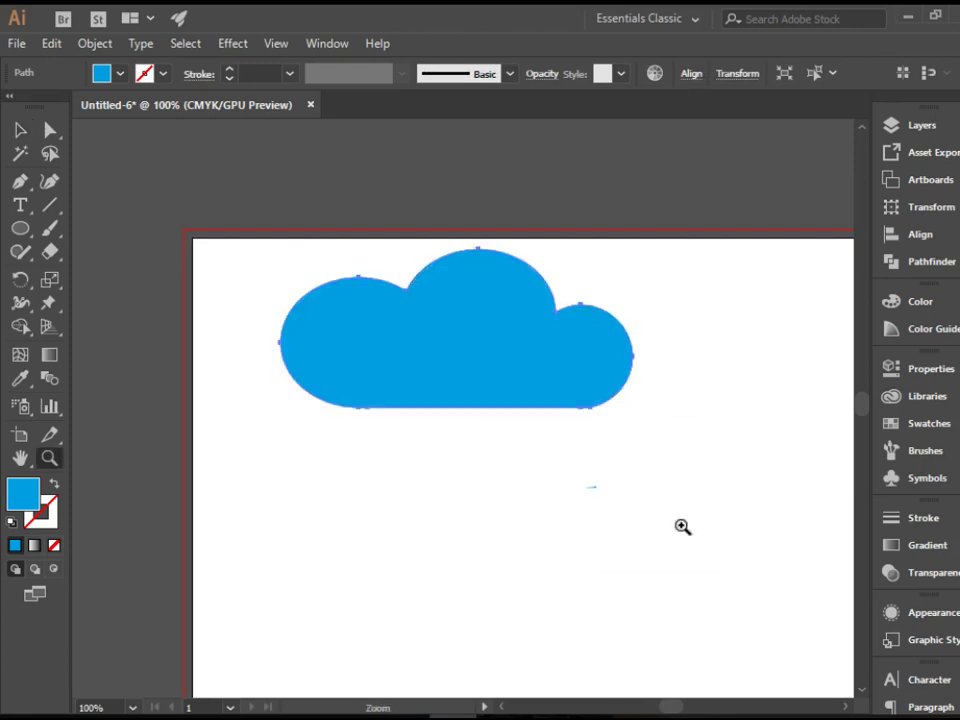
left_click_drag(681, 537, 563, 473)
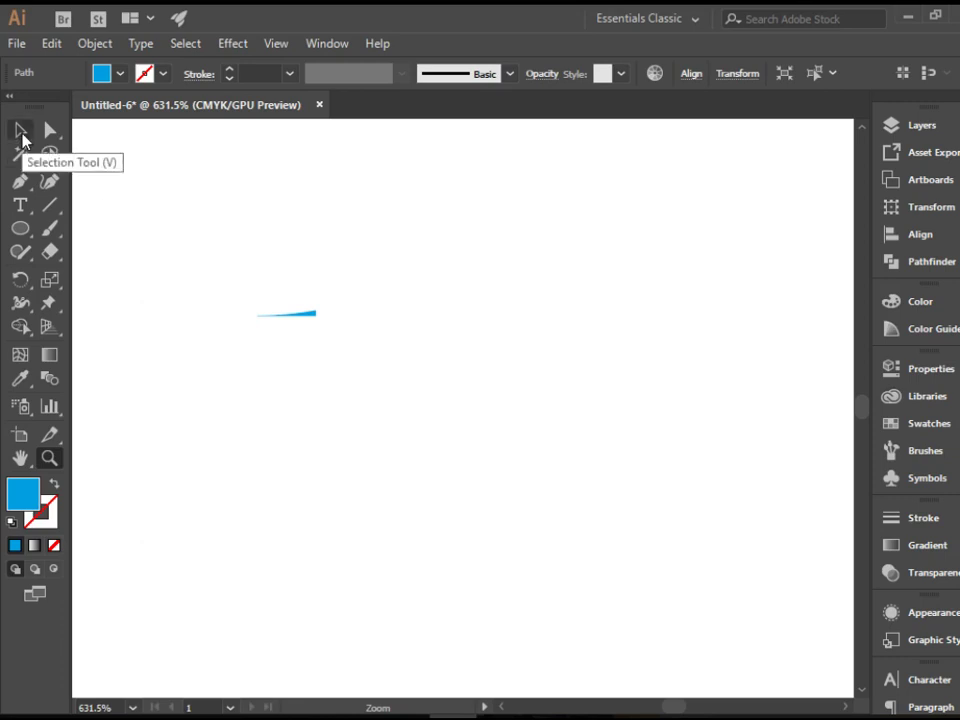
left_click(22, 131)
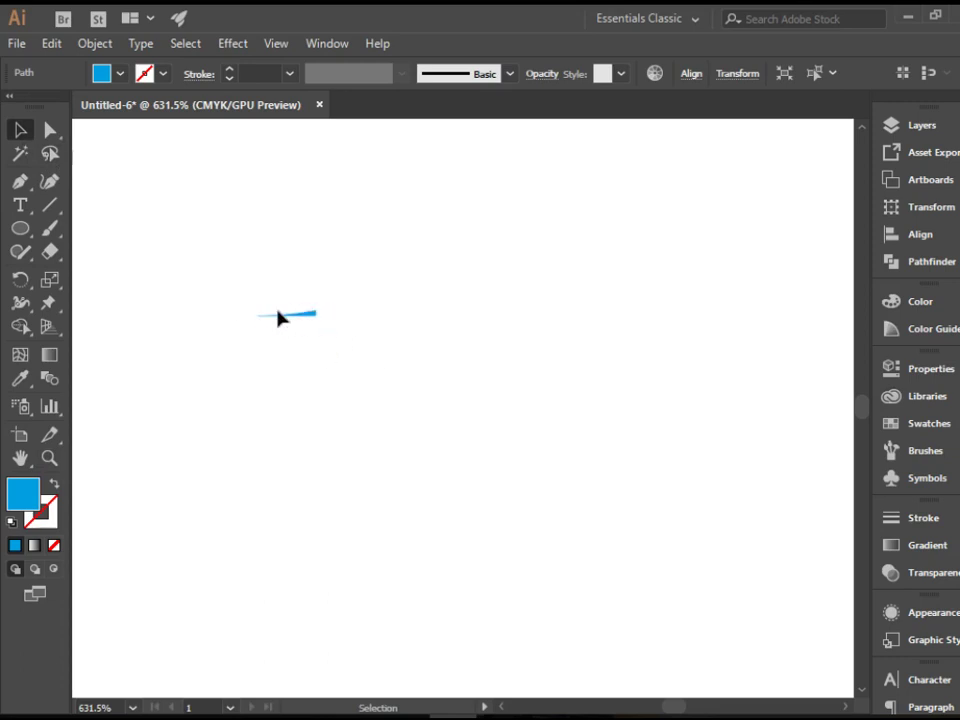
key("ctrl+minus")
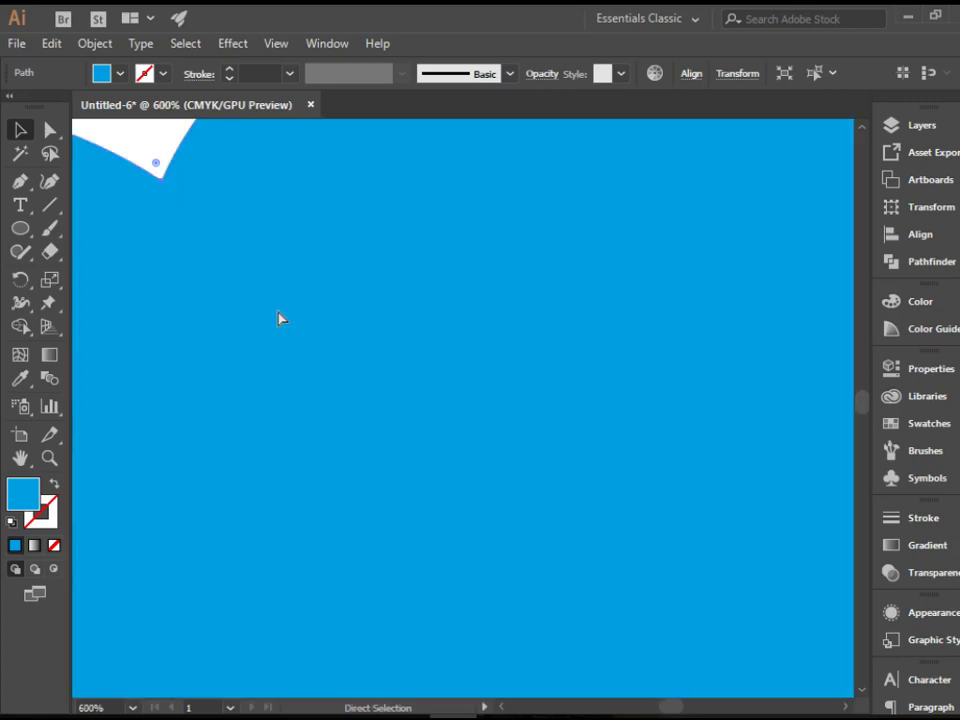
key("ctrl+minus")
key("ctrl+minus")
key("v")
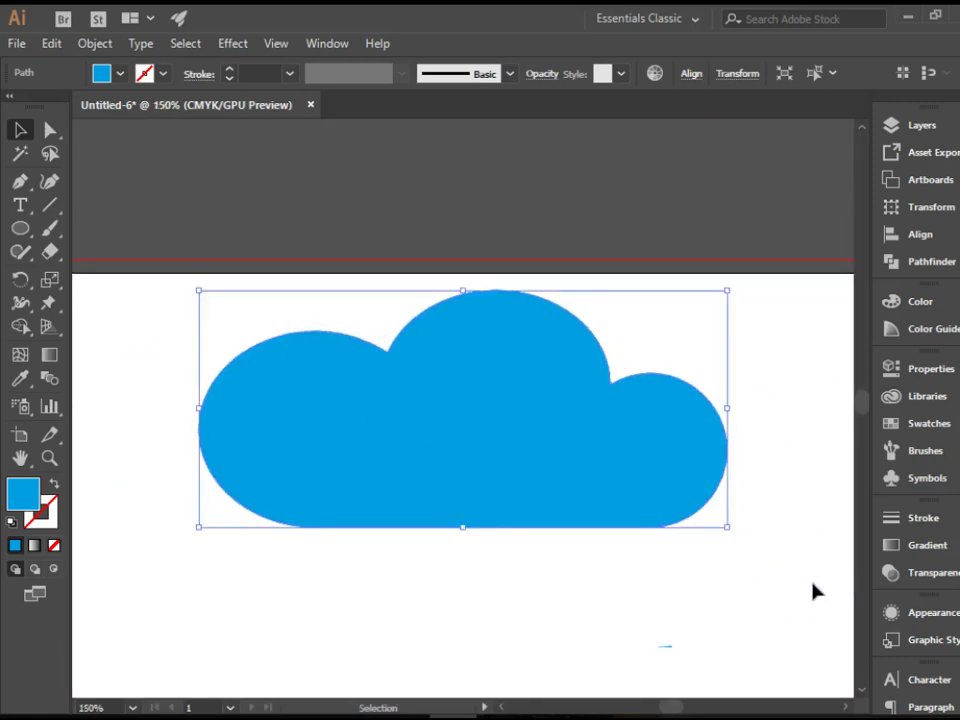
left_click(816, 591)
left_click_drag(630, 616, 692, 666)
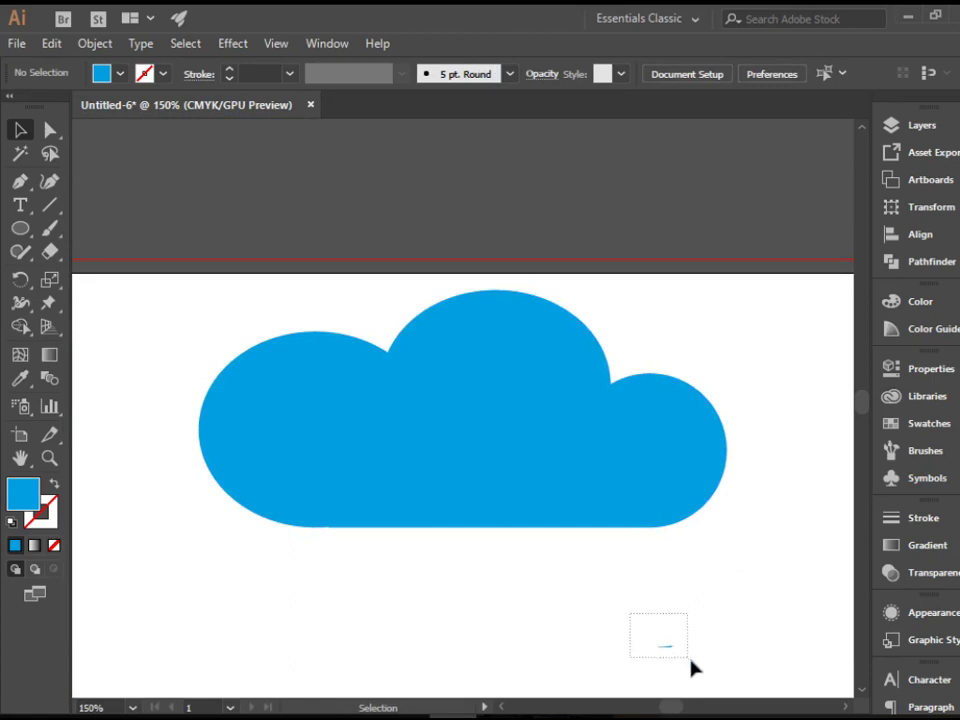
key("Delete")
Step: Shift the cloud a little left and down, then deselect it
scroll(525, 551, "down", 3)
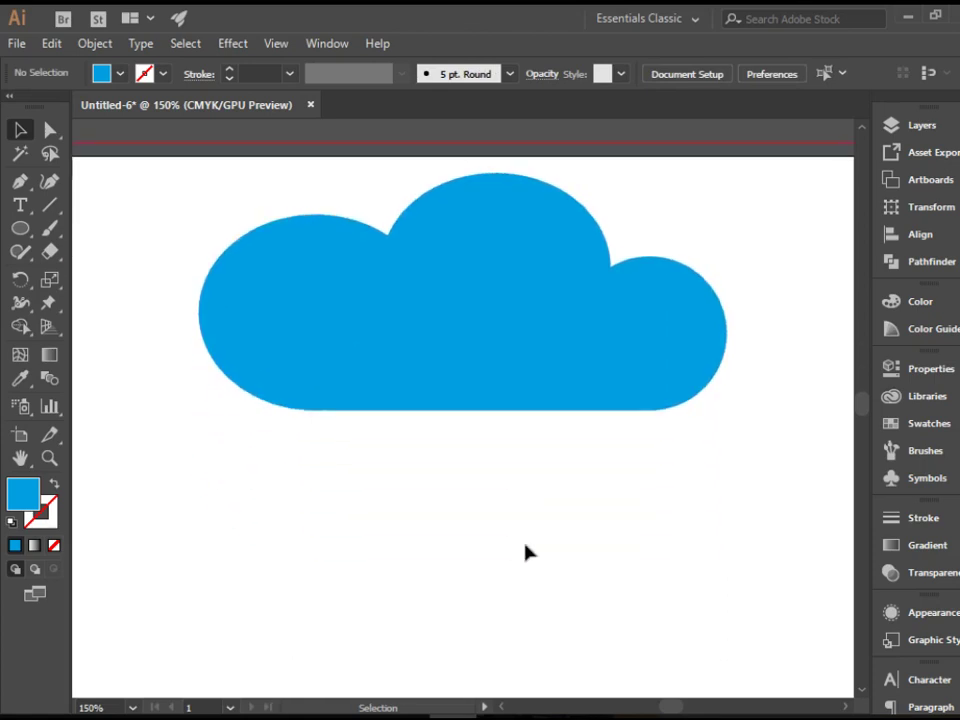
mouse_move(585, 349)
left_mouse_down()
mouse_move(583, 424)
mouse_move(536, 429)
left_mouse_up()
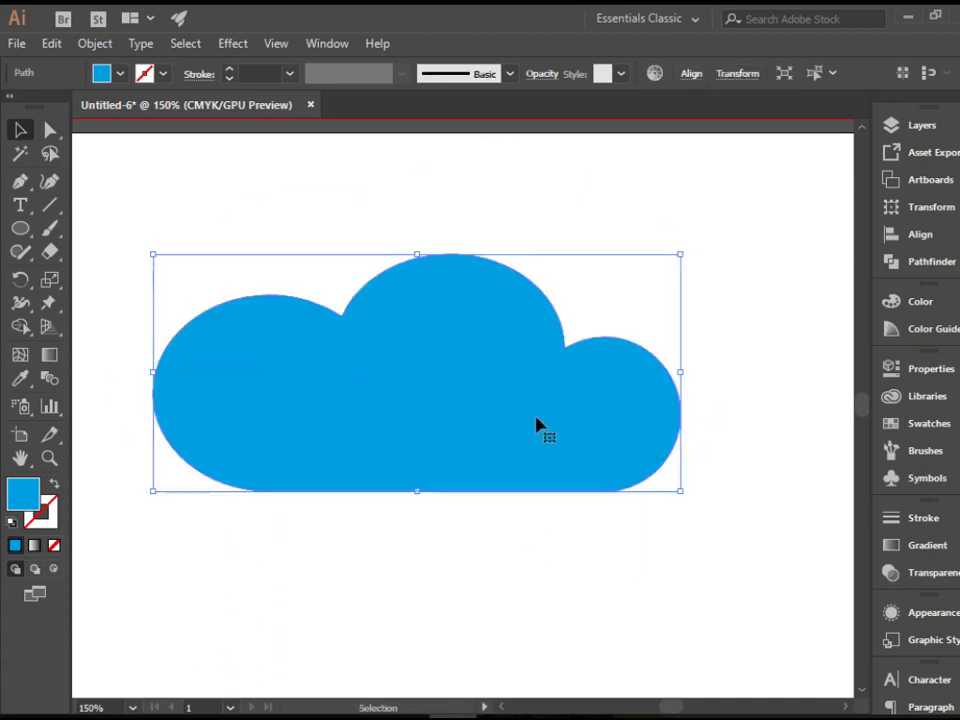
left_click(690, 229)
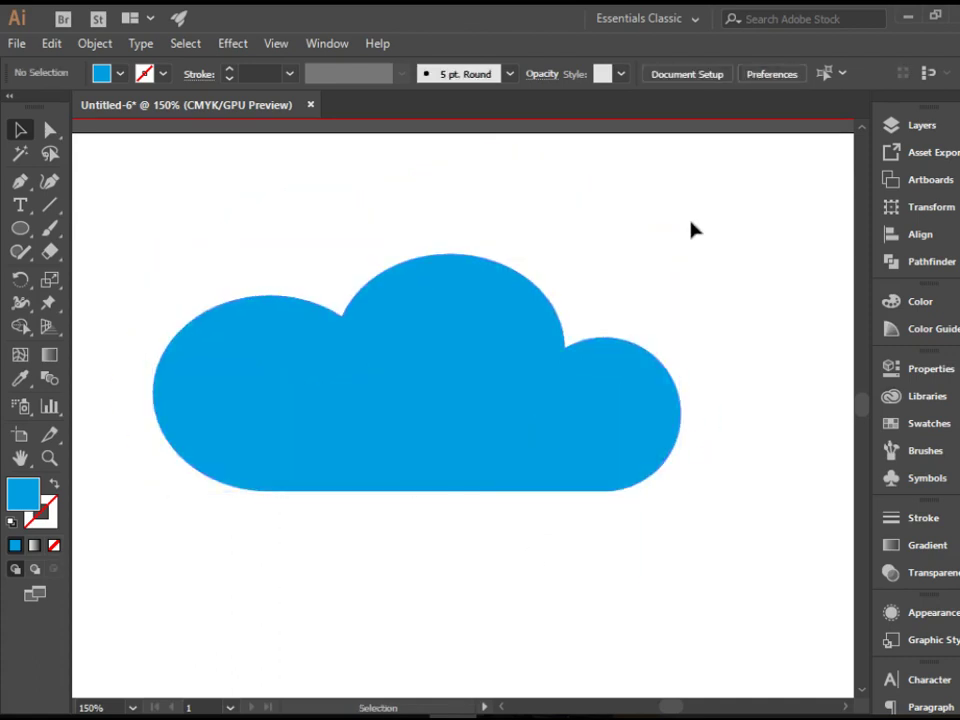